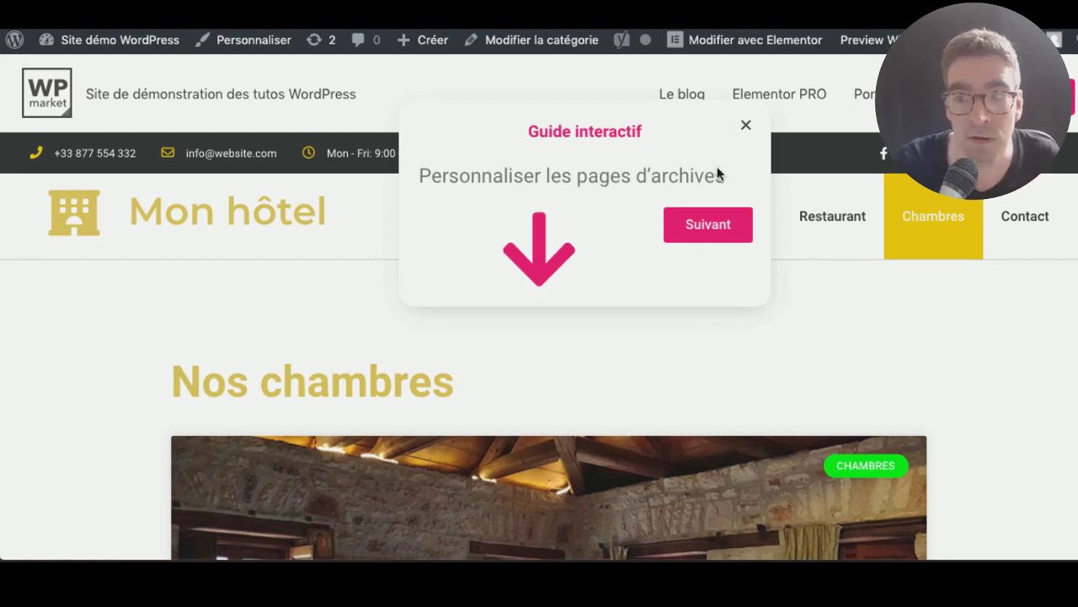
# Advance the interactive guide popup on the Chambres archive page to its next stage.
pyautogui.click(710, 236)
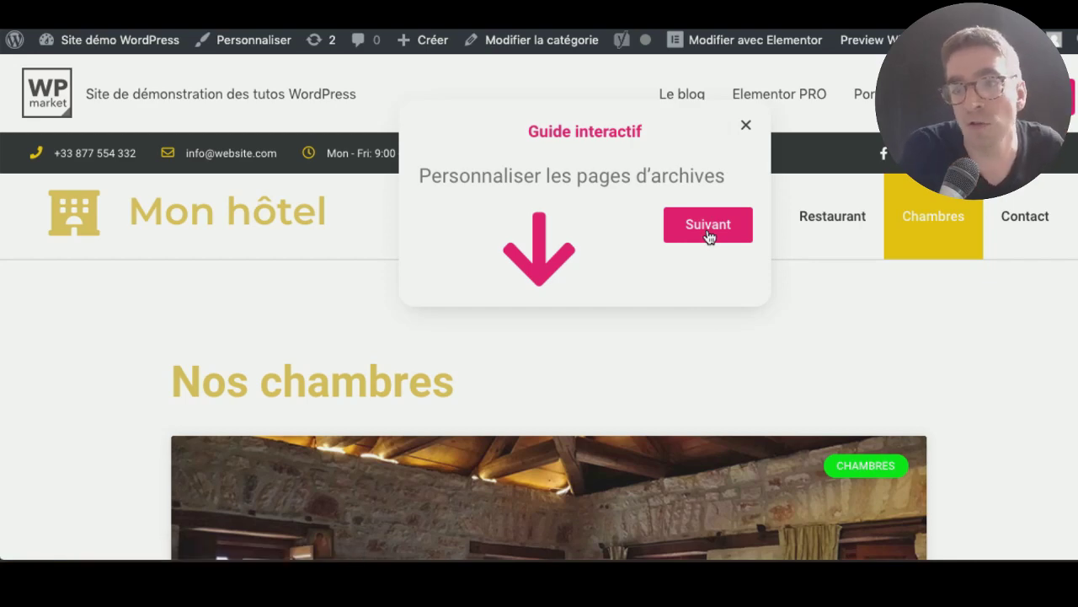
pyautogui.click(709, 225)
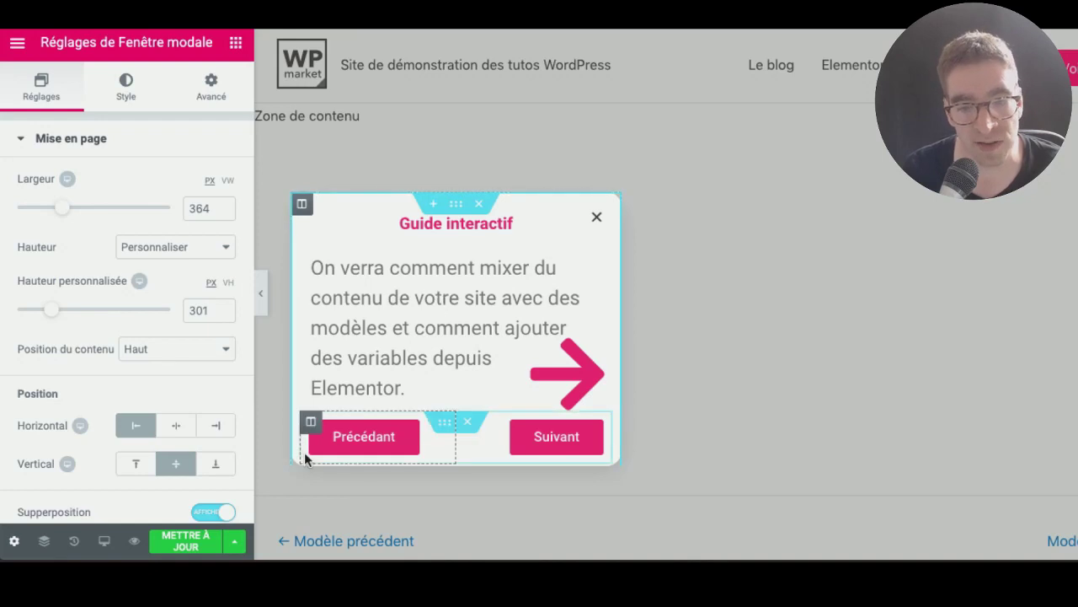
# Try other horizontal and vertical positions for the guide popup, ending on left-aligned and vertically centred.
pyautogui.click(171, 427)
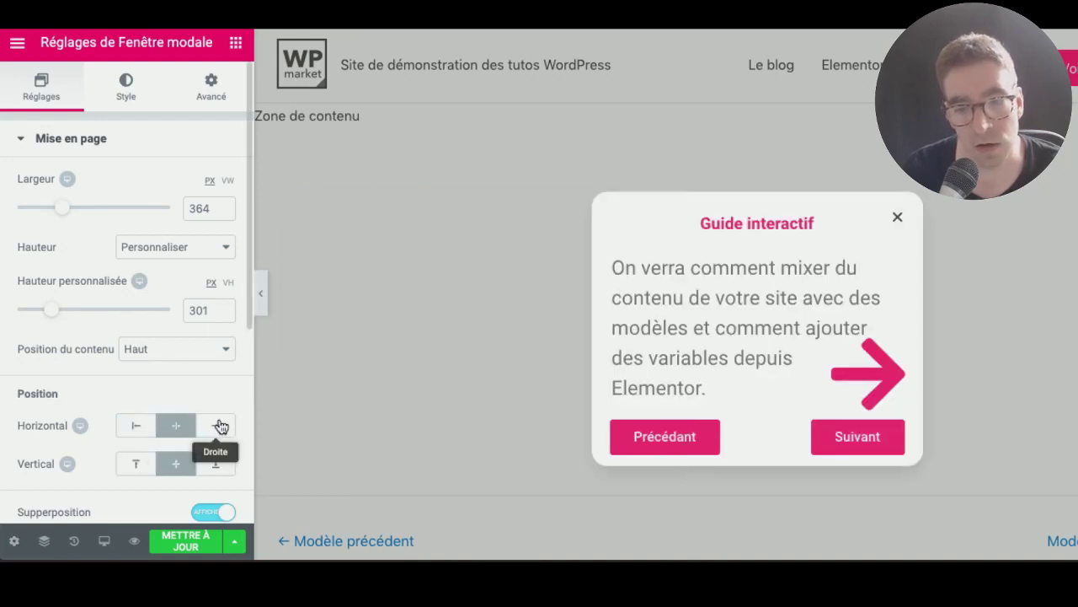
pyautogui.click(219, 427)
pyautogui.click(133, 433)
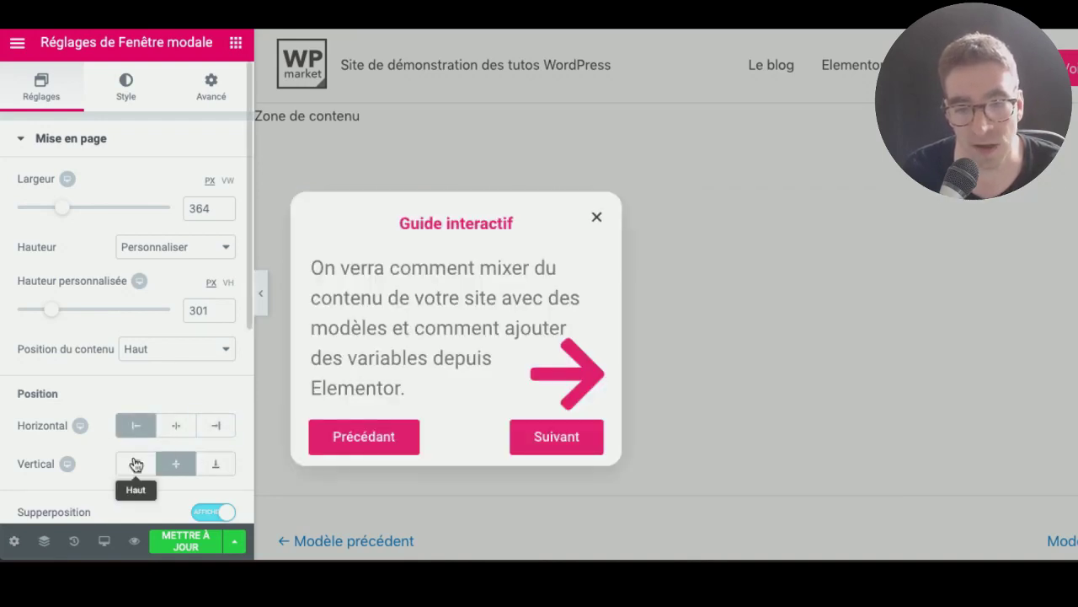
pyautogui.click(135, 462)
pyautogui.click(216, 469)
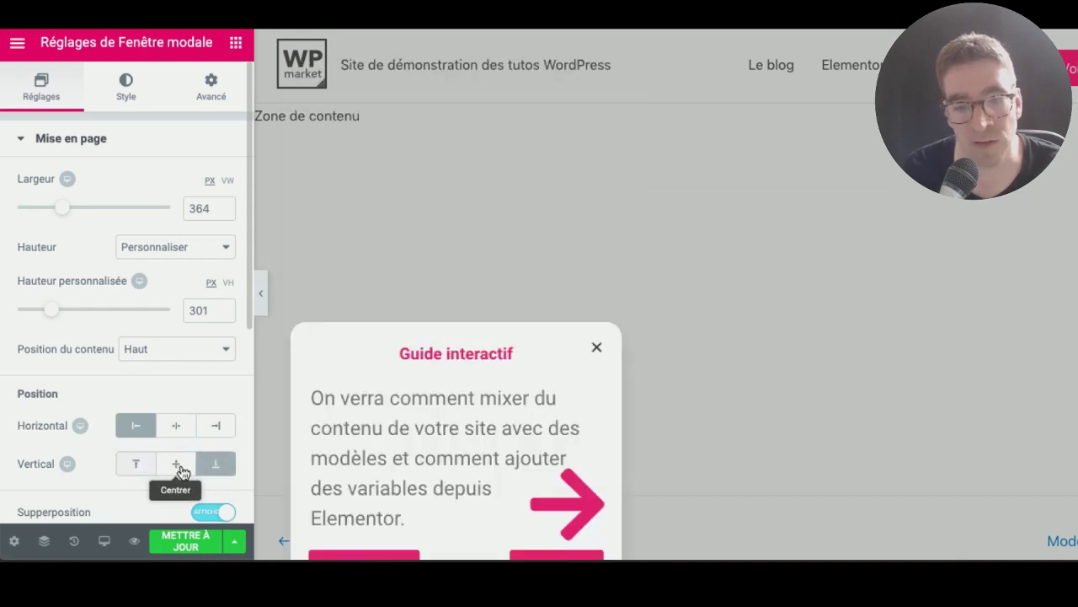
pyautogui.click(170, 468)
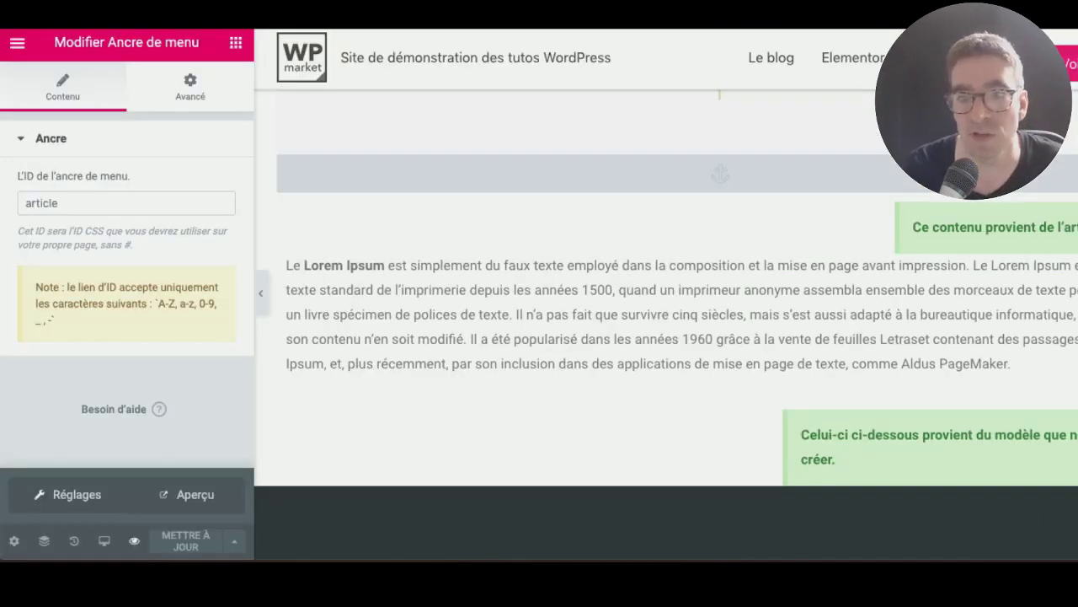
pyautogui.scroll(-3, 632, 166)
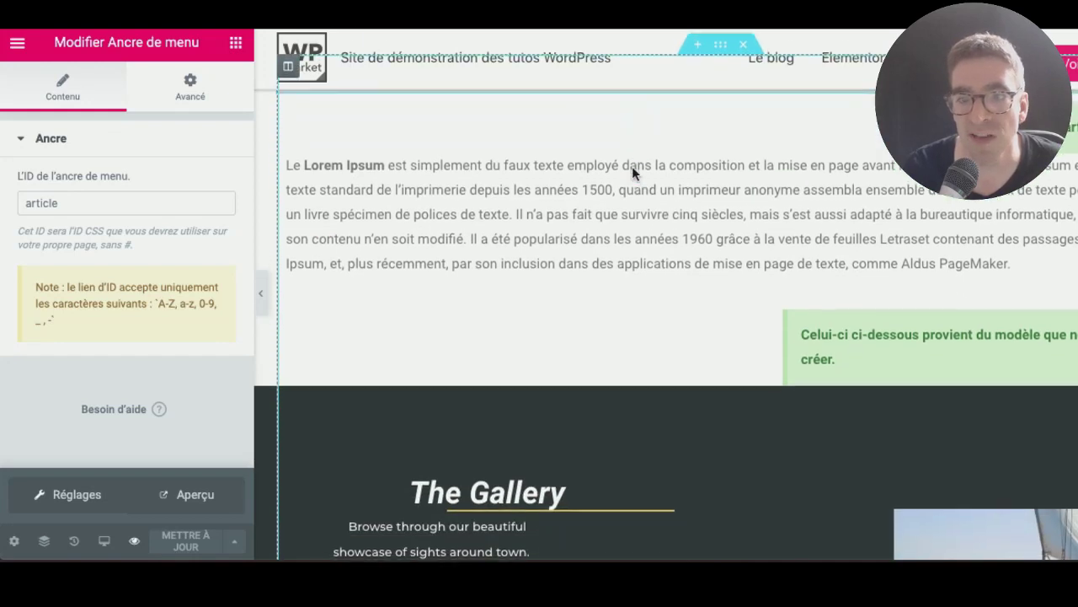
pyautogui.scroll(1, 632, 166)
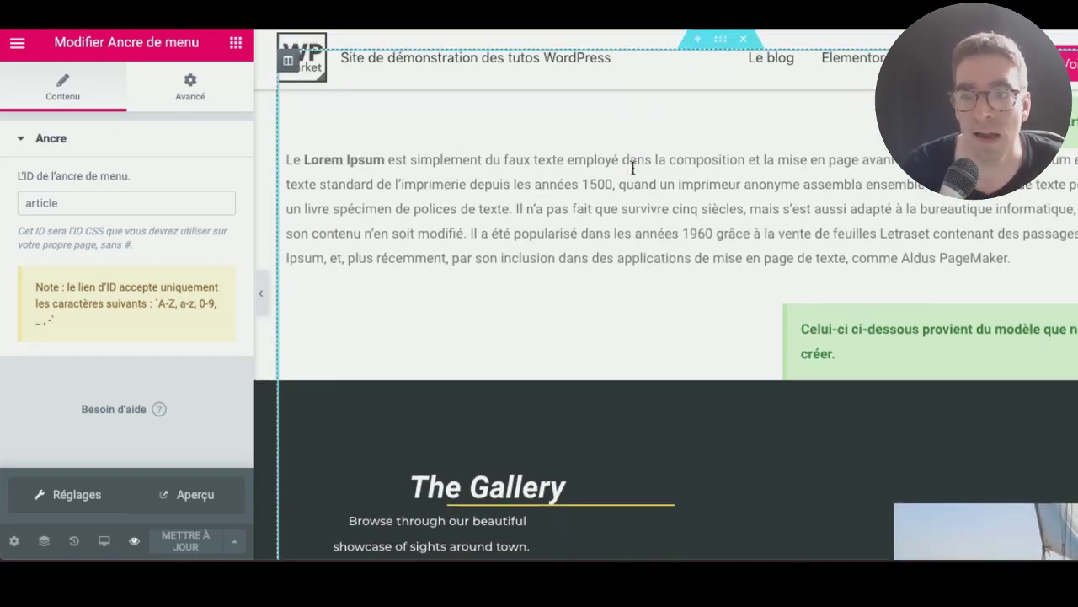
pyautogui.scroll(1, 634, 168)
pyautogui.scroll(-1, 633, 169)
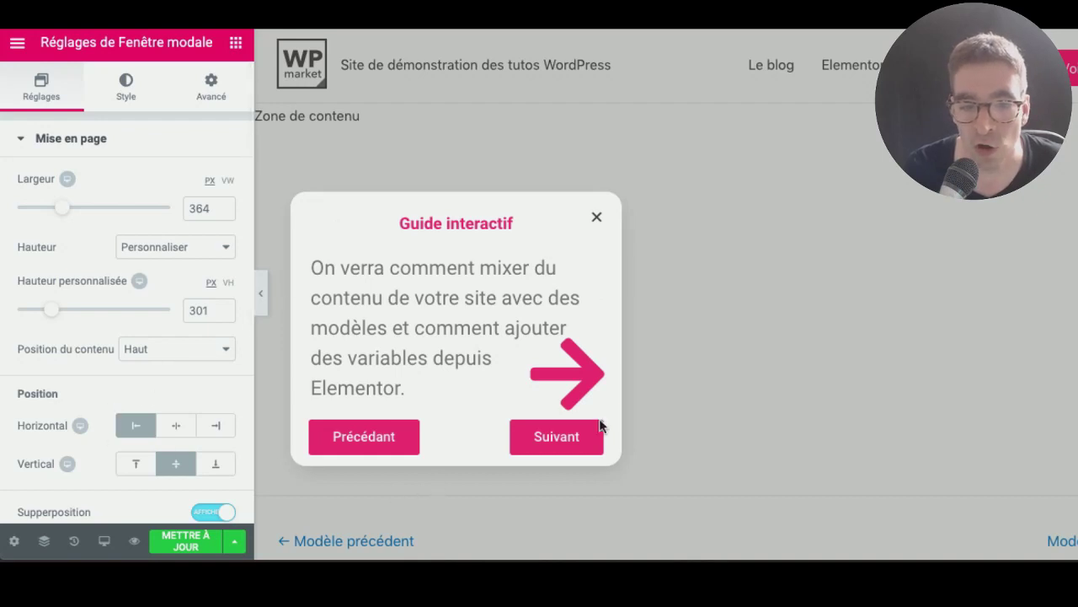
# Inspect the arrow icon's advanced settings and the guide popup's own advanced settings.
pyautogui.click(553, 369)
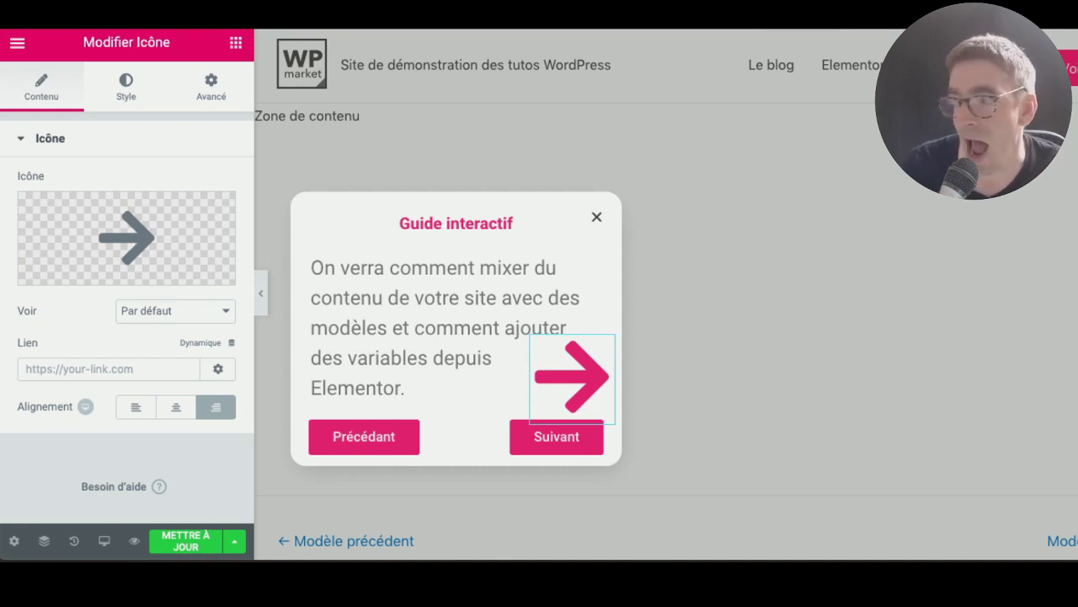
pyautogui.click(212, 85)
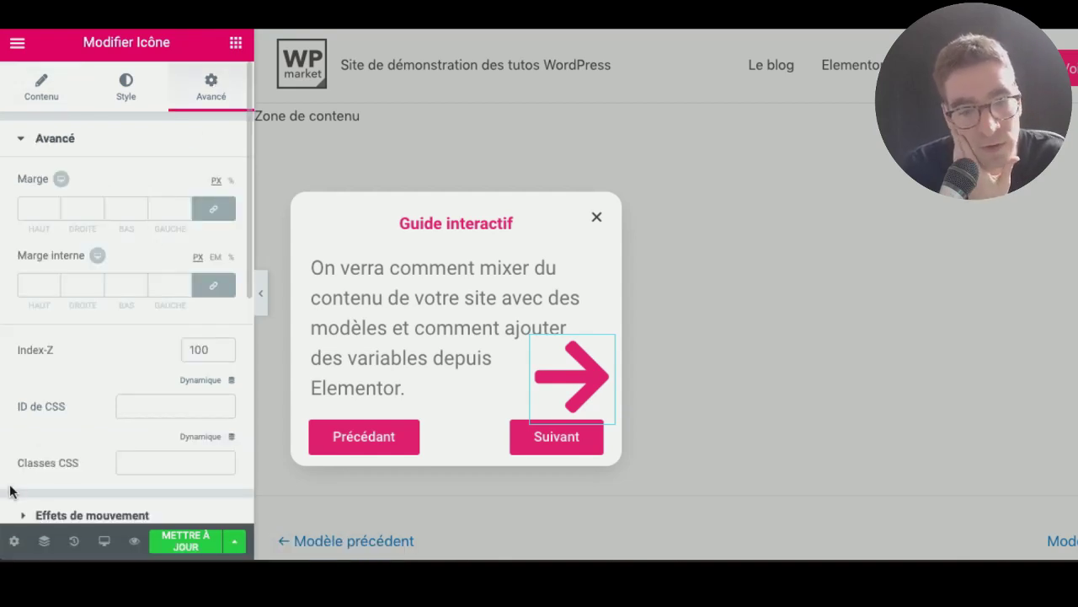
pyautogui.click(13, 542)
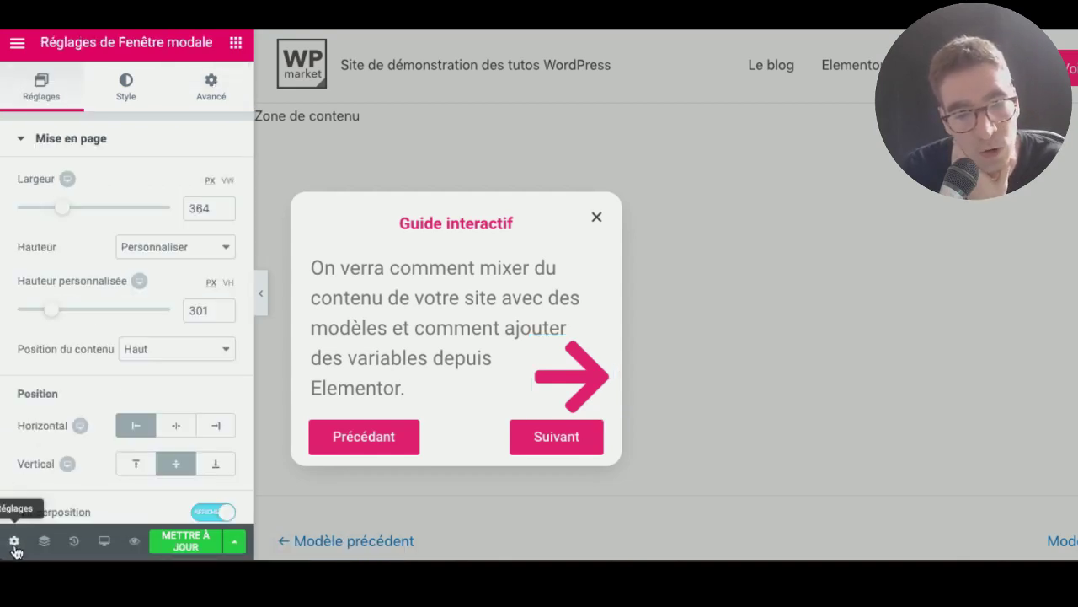
pyautogui.click(211, 97)
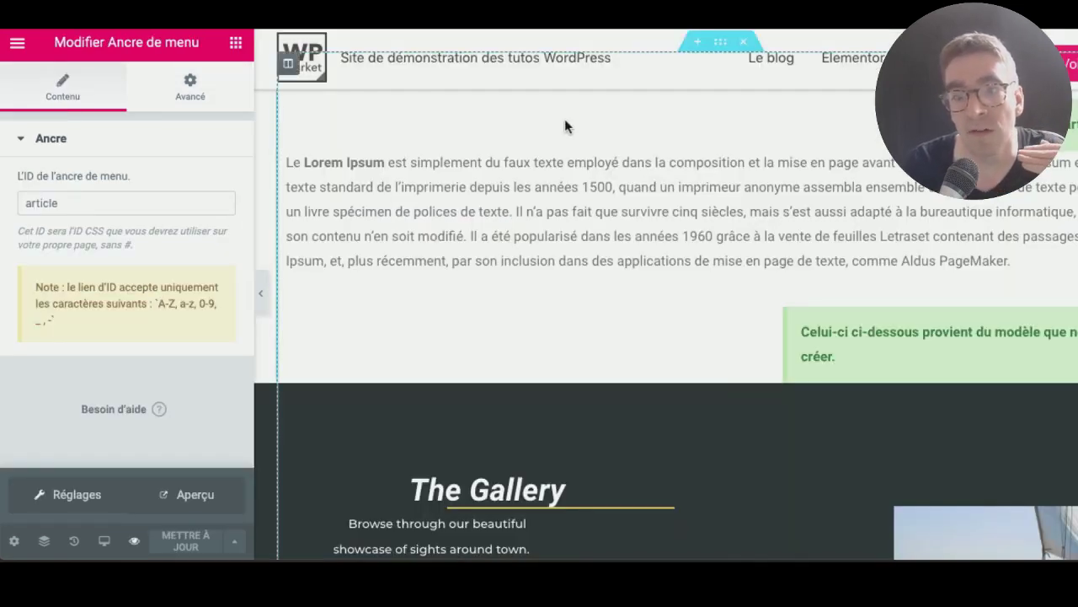
pyautogui.scroll(1, 467, 138)
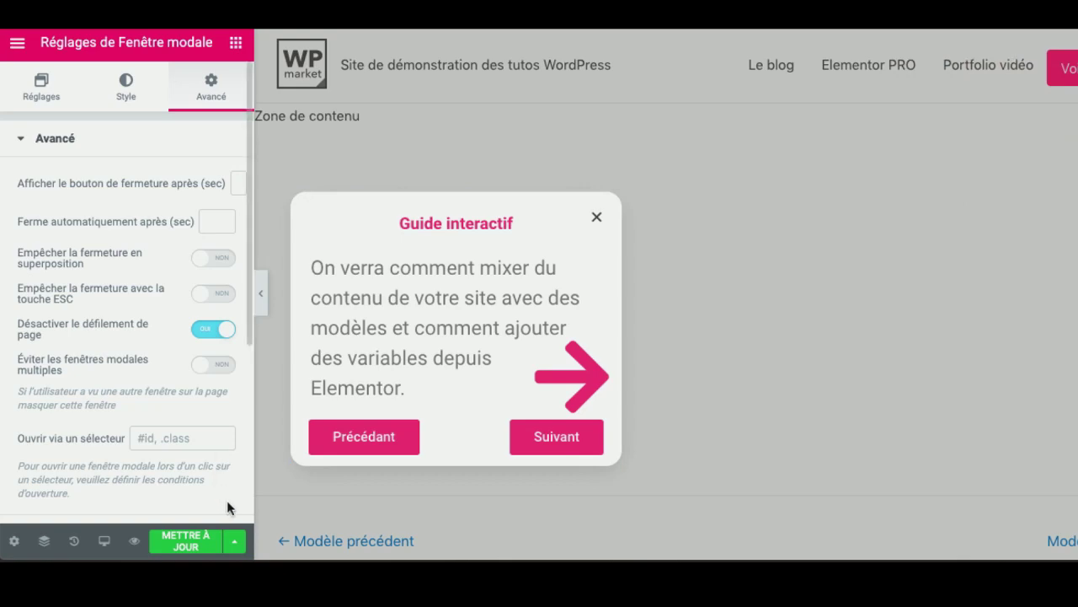
# Open the popup's display conditions and try the guide on the live site, advancing past its welcome popup.
pyautogui.click(235, 542)
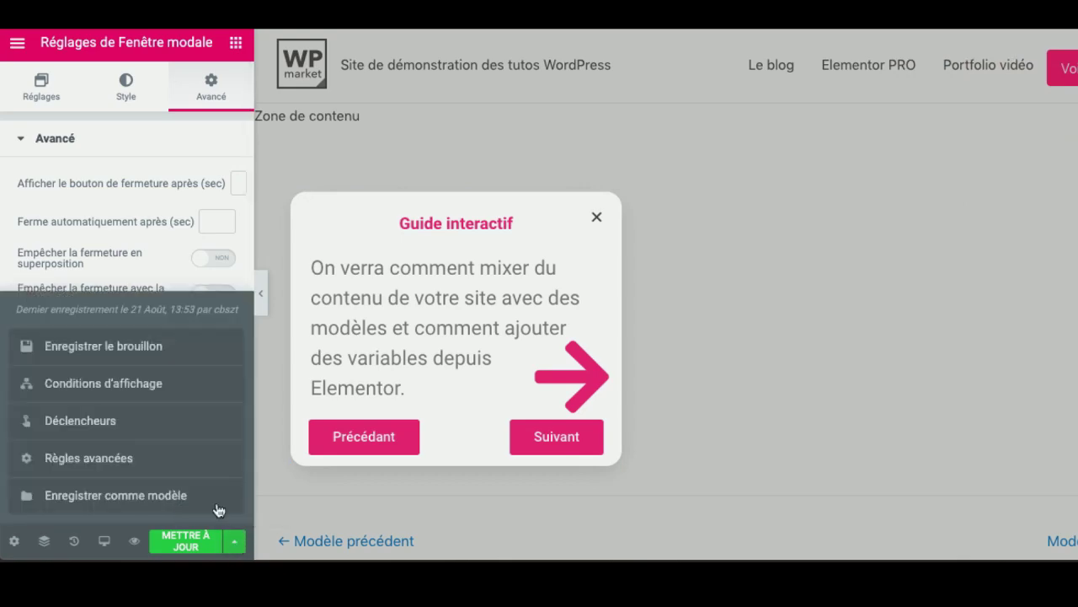
pyautogui.click(145, 385)
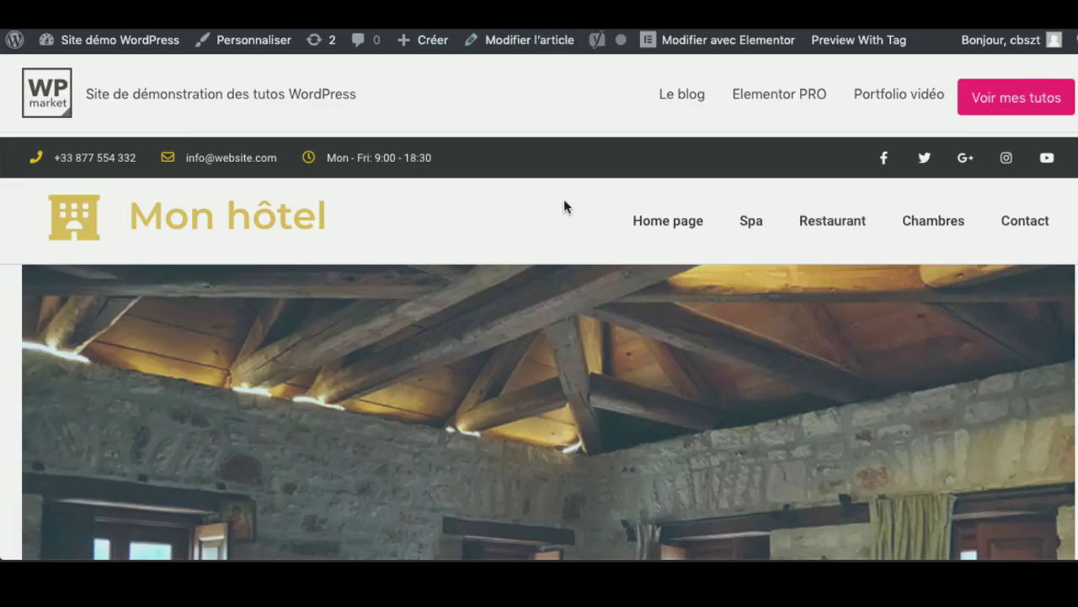
pyautogui.click(774, 108)
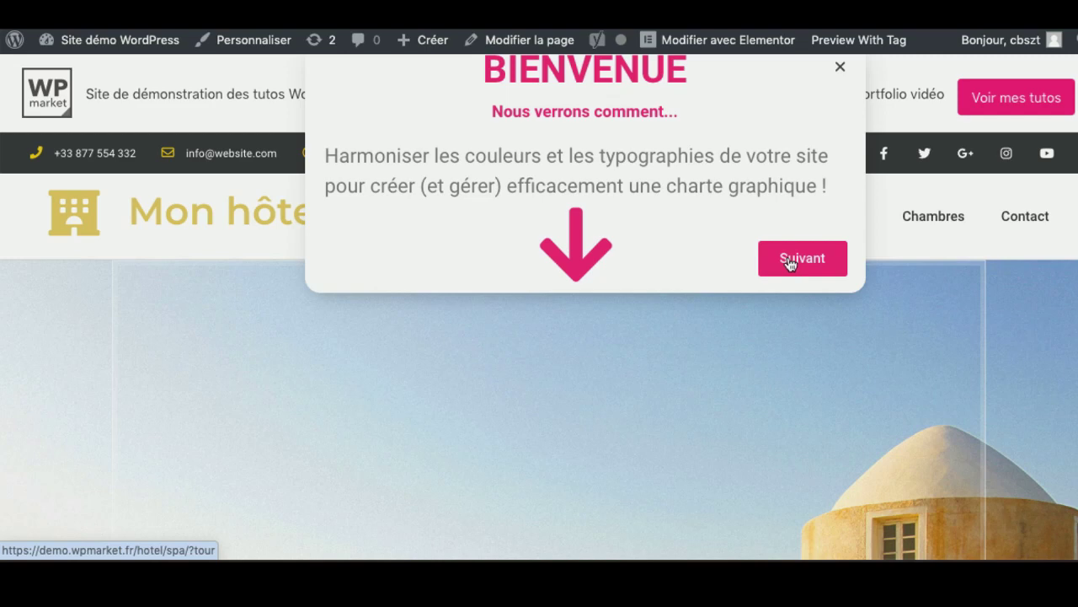
pyautogui.click(789, 264)
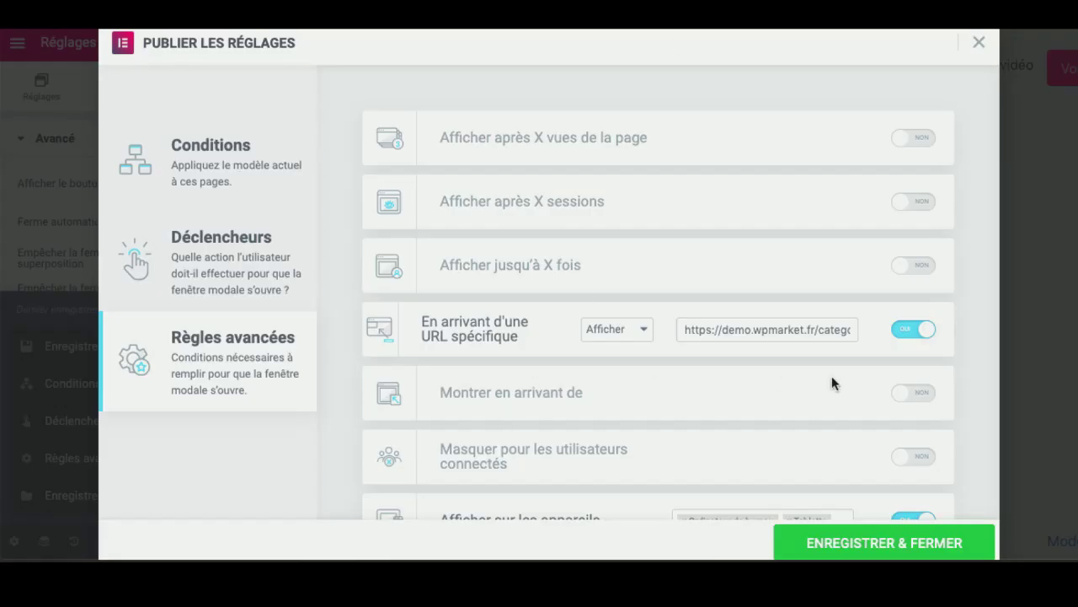
# Inspect the URL in the advanced rule "En arrivant d'une URL spécifique" and update the popup.
pyautogui.click(750, 328)
pyautogui.moveTo(750, 326); pyautogui.dragTo(1009, 373)
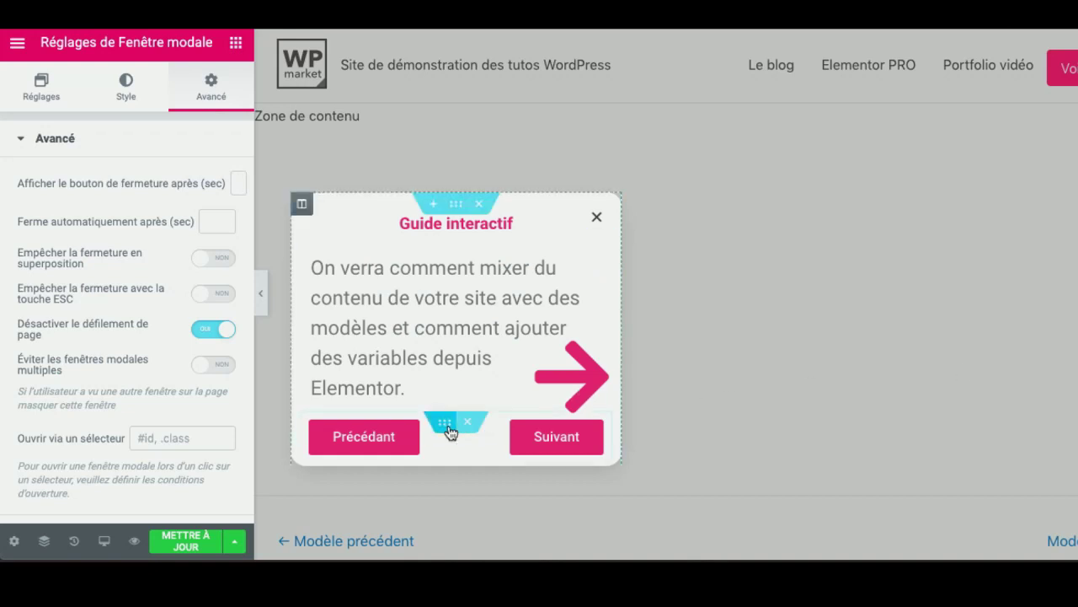
pyautogui.click(172, 542)
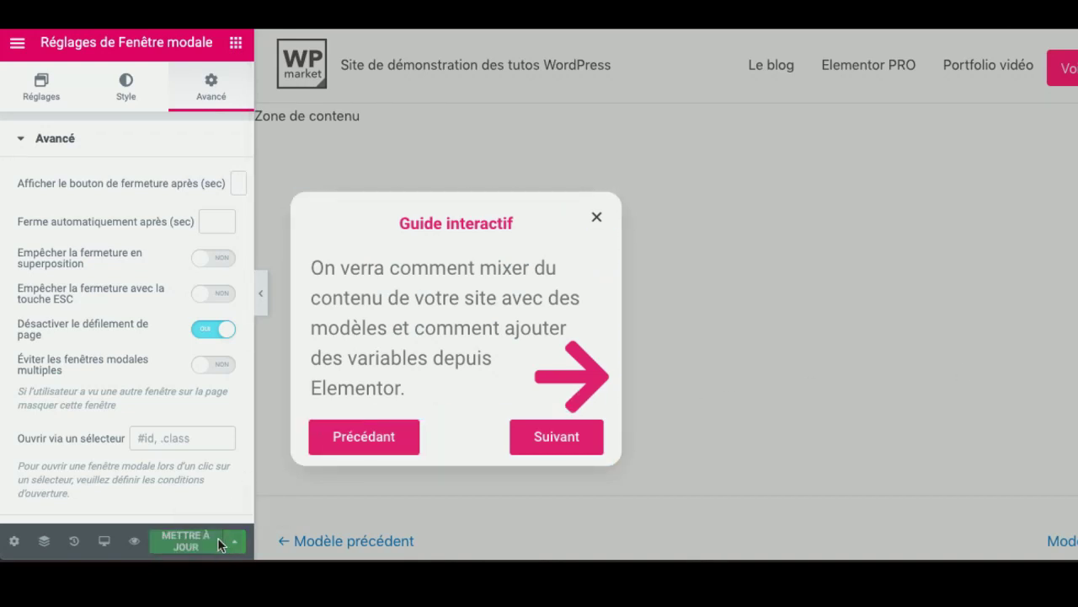
# Examine the end of the specific-URL rule's address, highlight #article, and close the publish settings without saving.
pyautogui.click(238, 542)
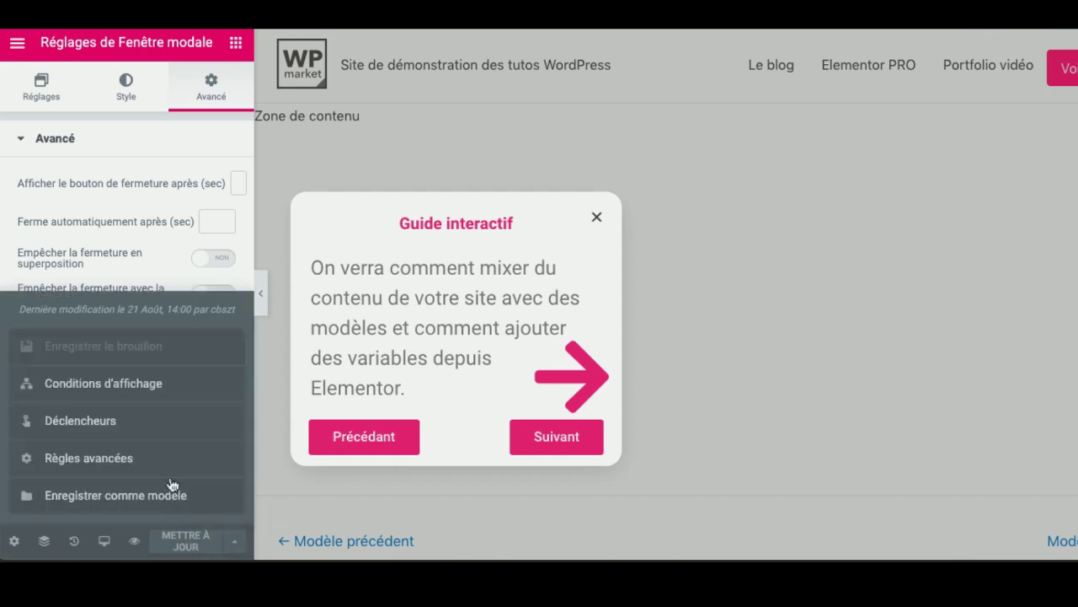
pyautogui.click(128, 404)
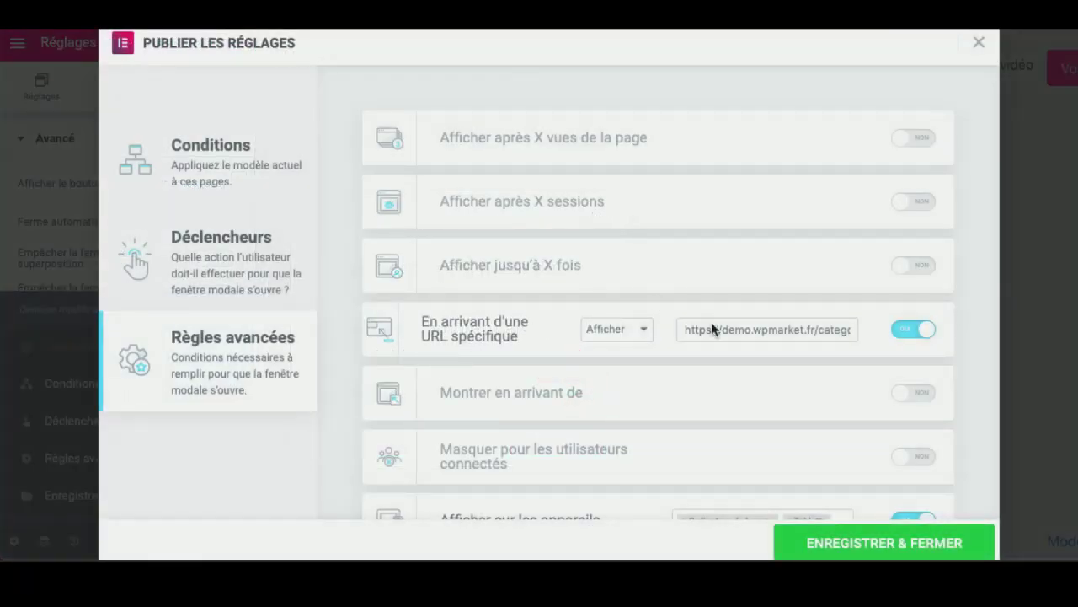
pyautogui.moveTo(785, 328); pyautogui.dragTo(932, 340)
pyautogui.press('Right')
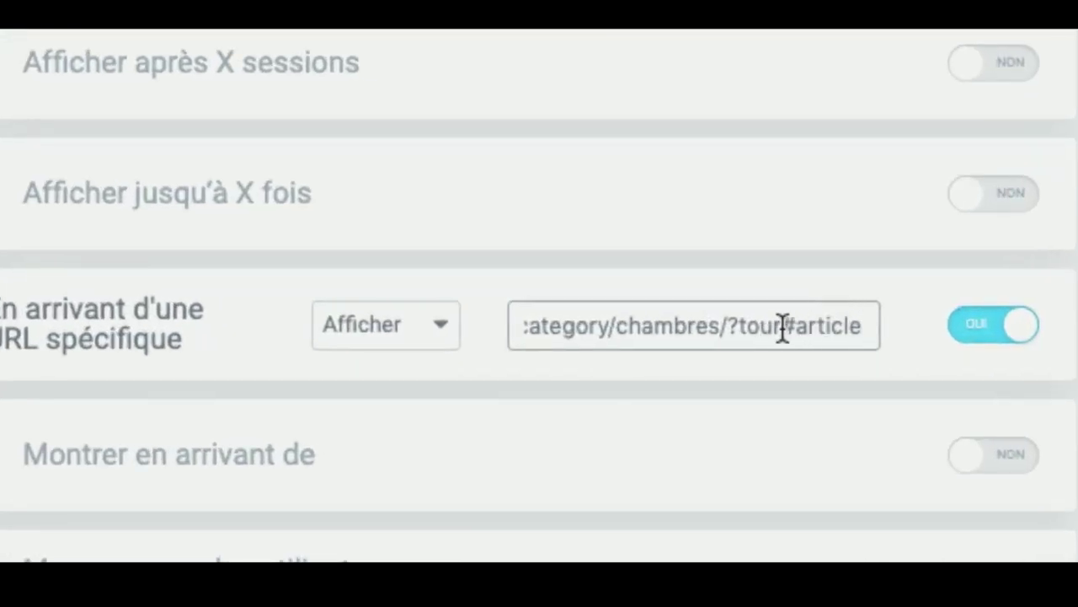
pyautogui.moveTo(783, 329); pyautogui.dragTo(861, 329)
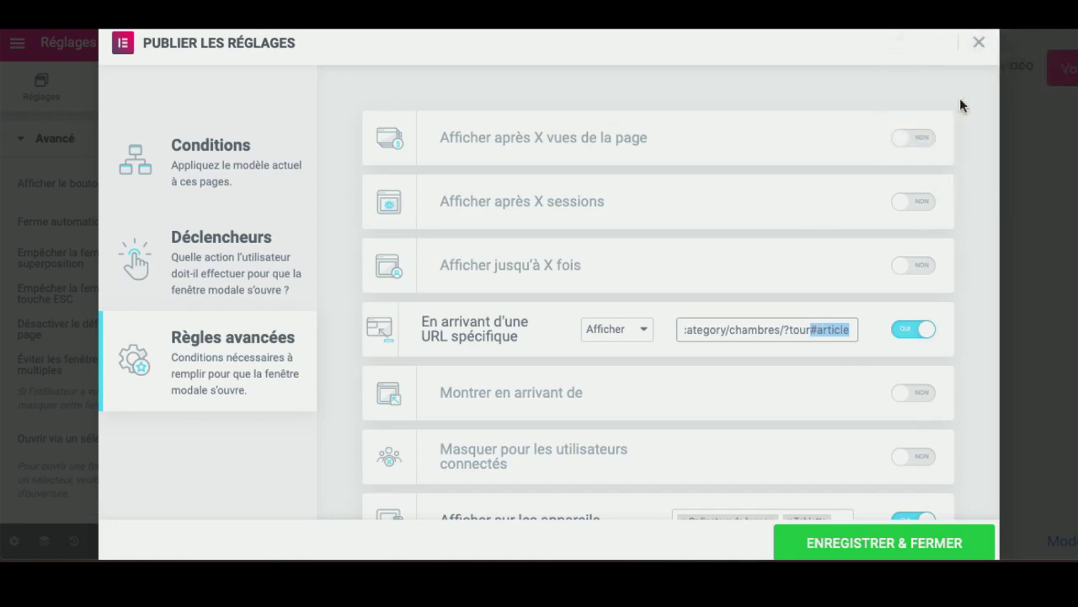
pyautogui.click(979, 43)
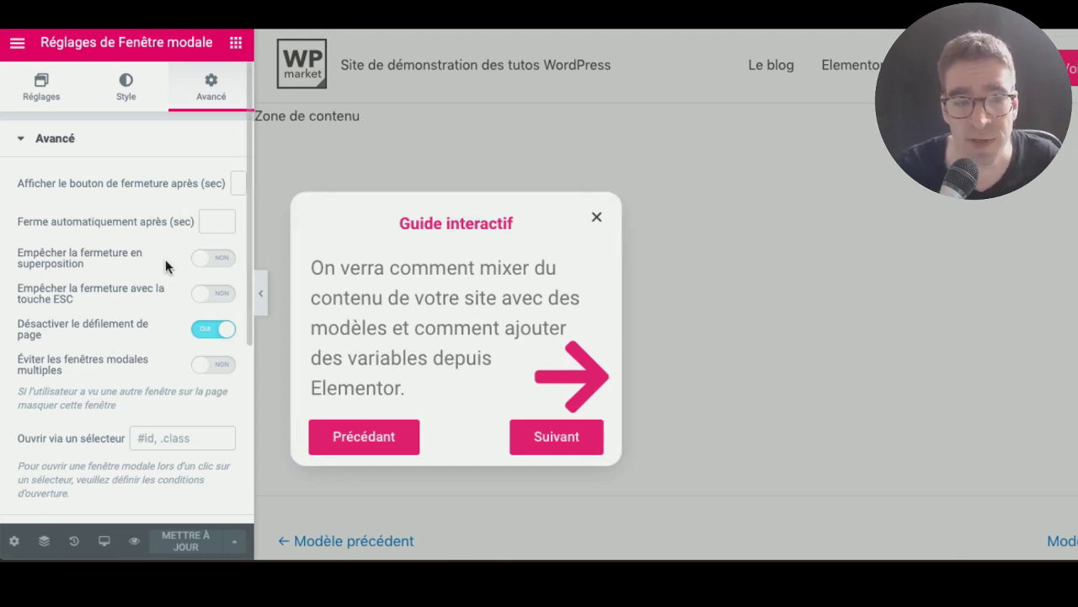
# Review the popup's remaining advanced settings and its display conditions.
pyautogui.scroll(-2, 167, 260)
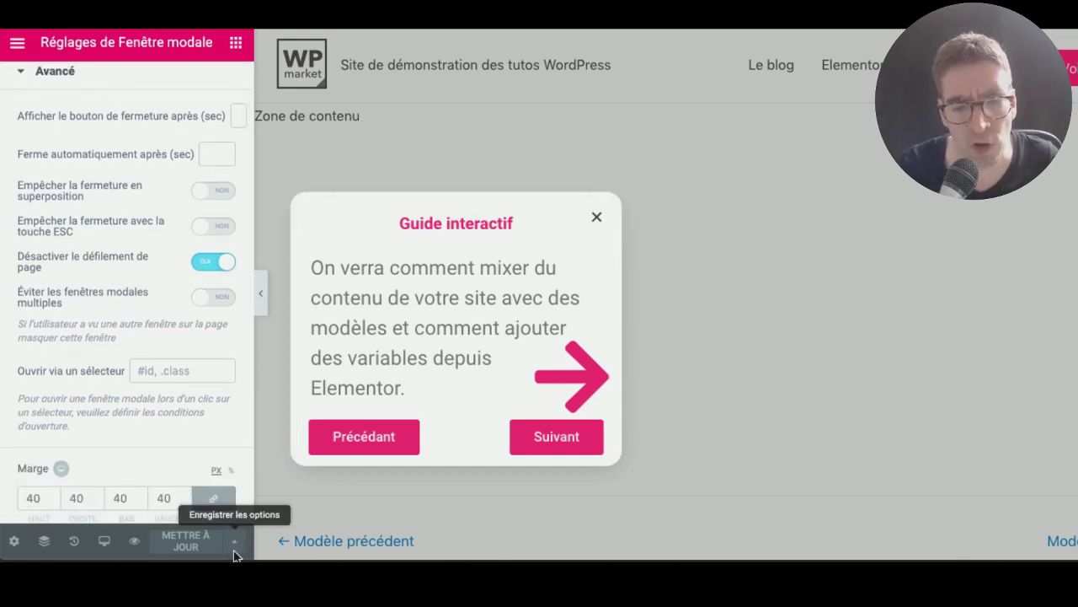
pyautogui.click(235, 546)
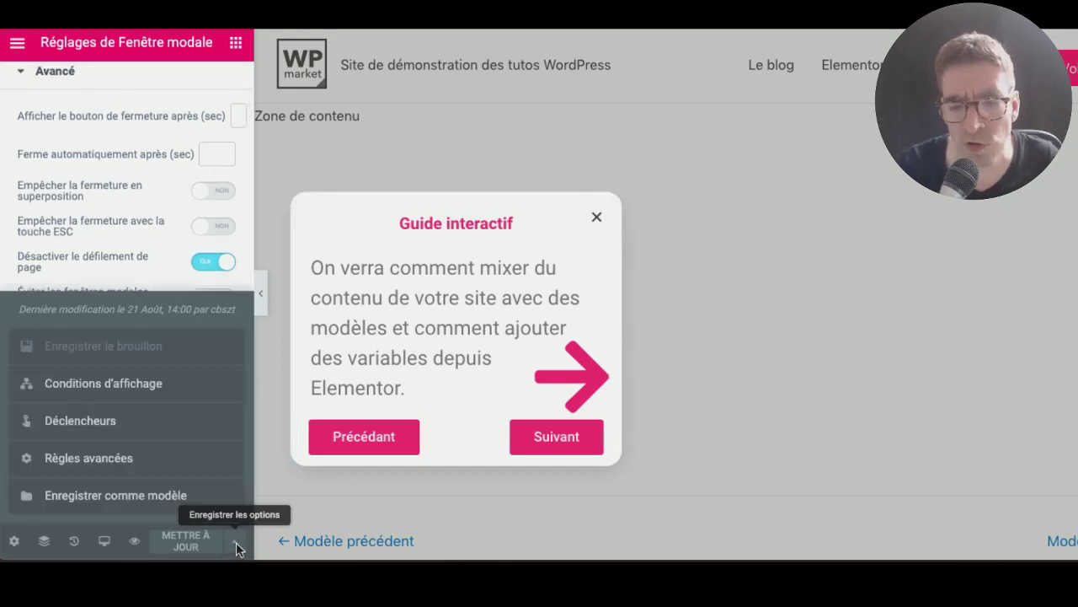
pyautogui.click(123, 386)
pyautogui.scroll(-1, 619, 316)
pyautogui.scroll(-3, 619, 318)
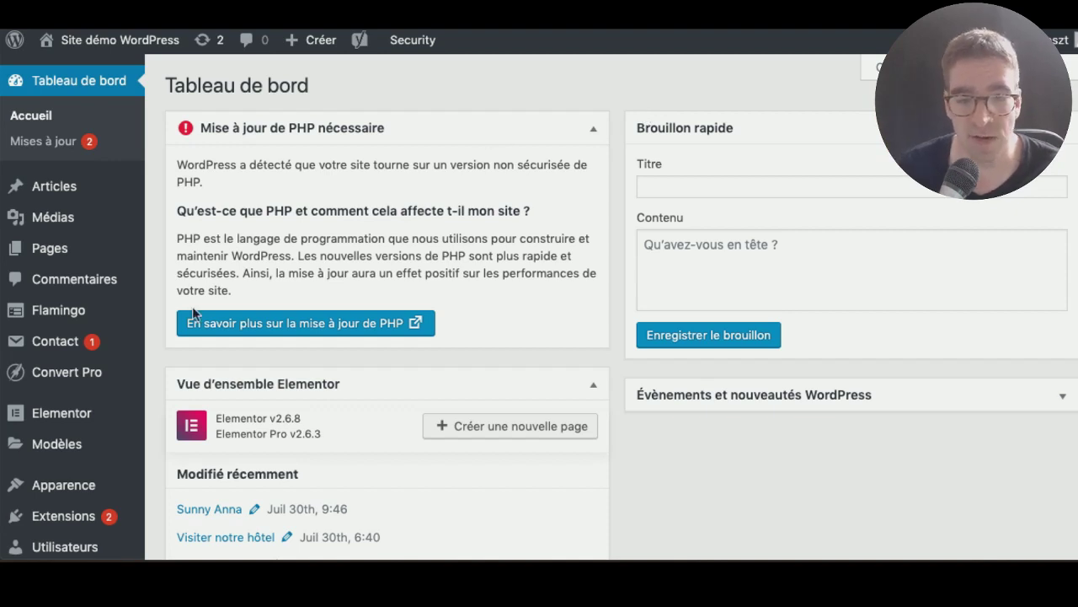
# Open the Fenêtres modales template list in the WordPress dashboard and display its template import form.
pyautogui.moveTo(104, 414)
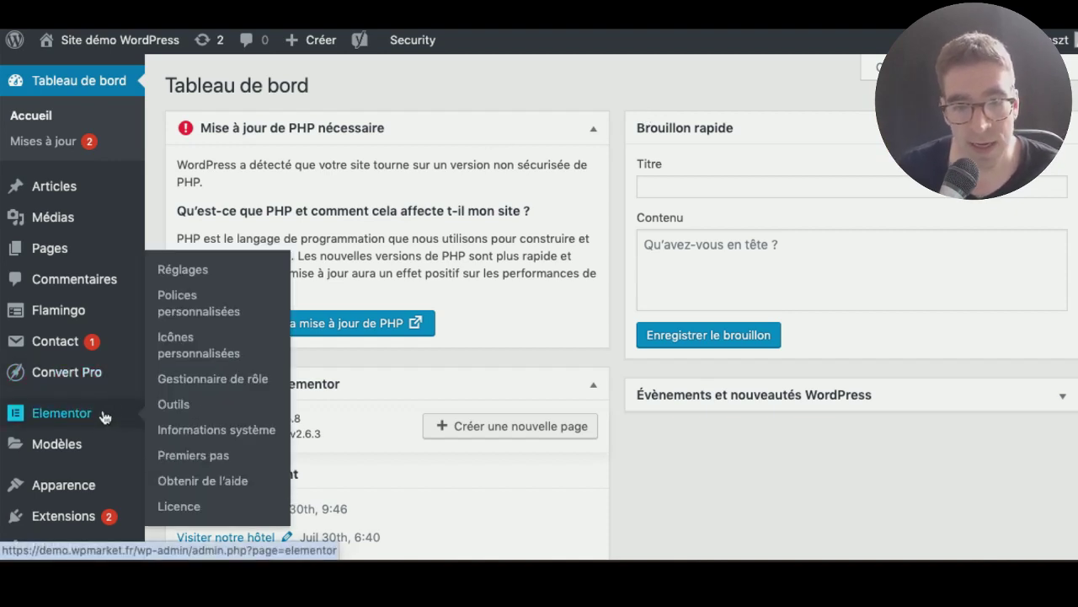
pyautogui.moveTo(64, 455)
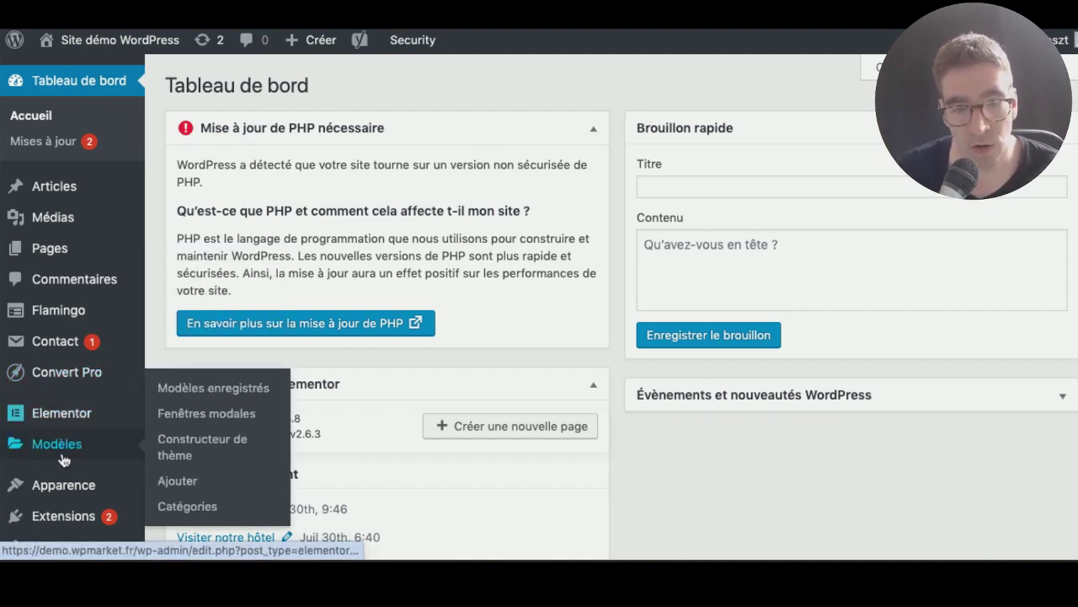
pyautogui.click(251, 419)
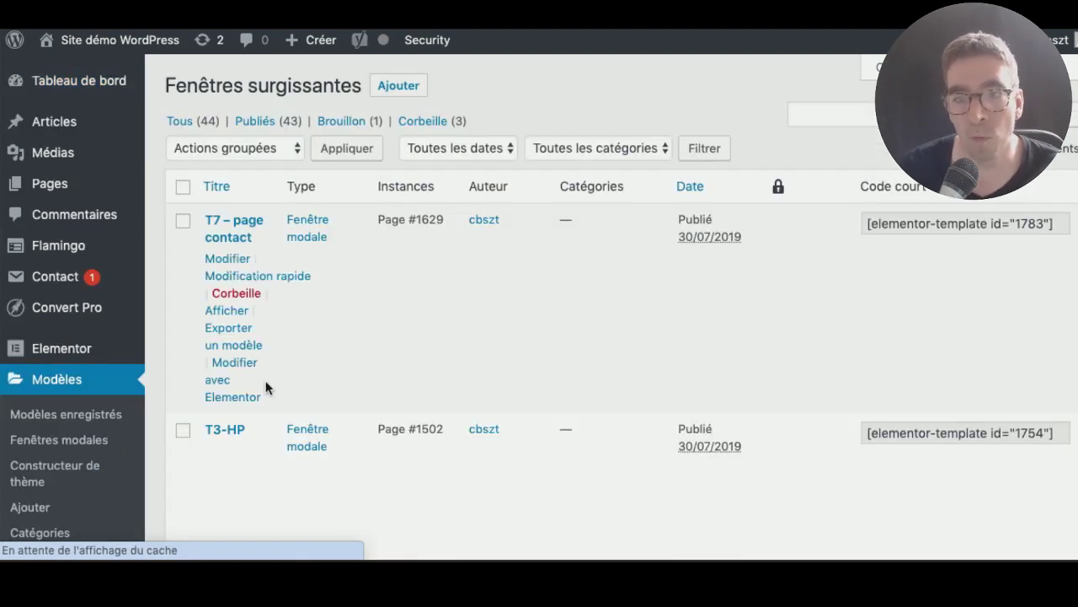
pyautogui.click(510, 86)
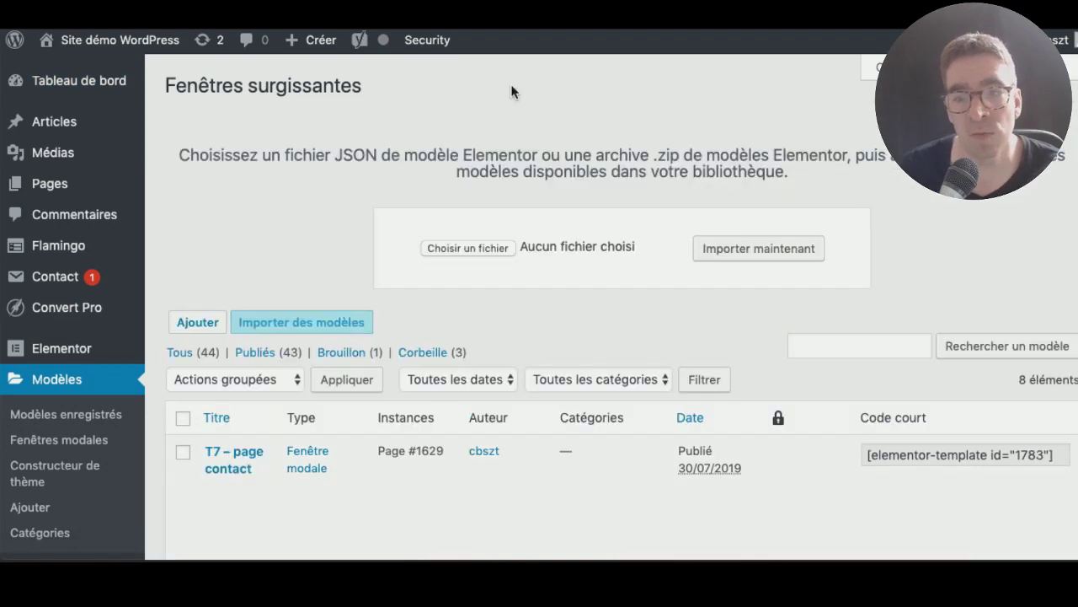